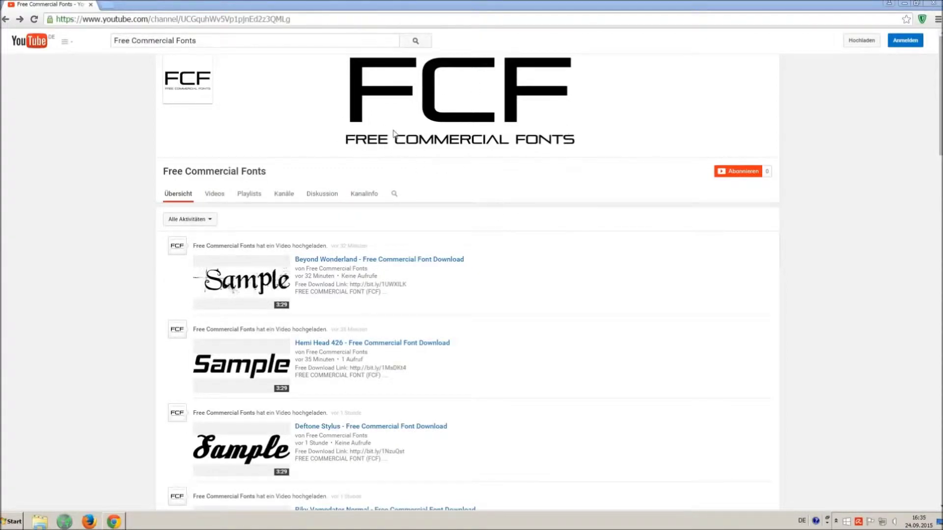
# - Scroll the Free Commercial Fonts channel page and open the 'Riky Vampdator Normal - Free Commercial Font Download' video
pyautogui.moveTo(203, 41); pyautogui.dragTo(112, 36)
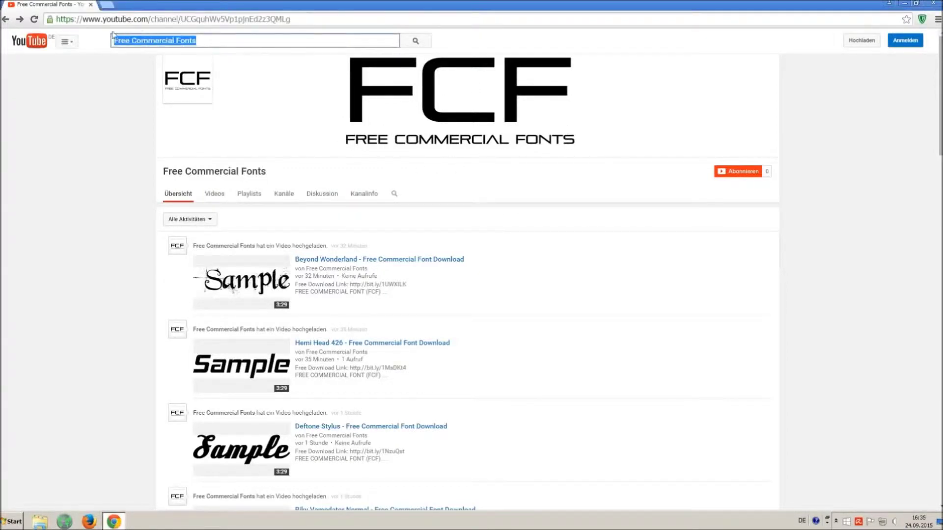
pyautogui.click(238, 41)
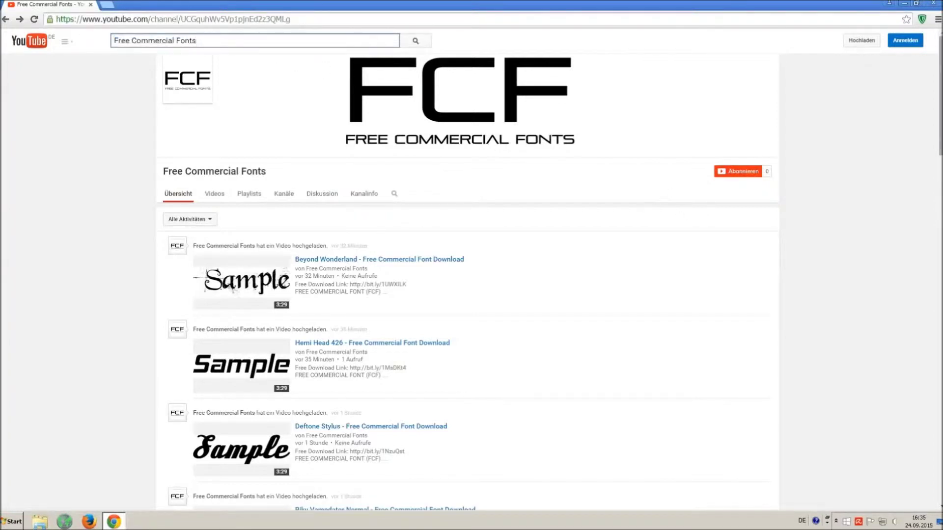
pyautogui.scroll(-2, 656, 229)
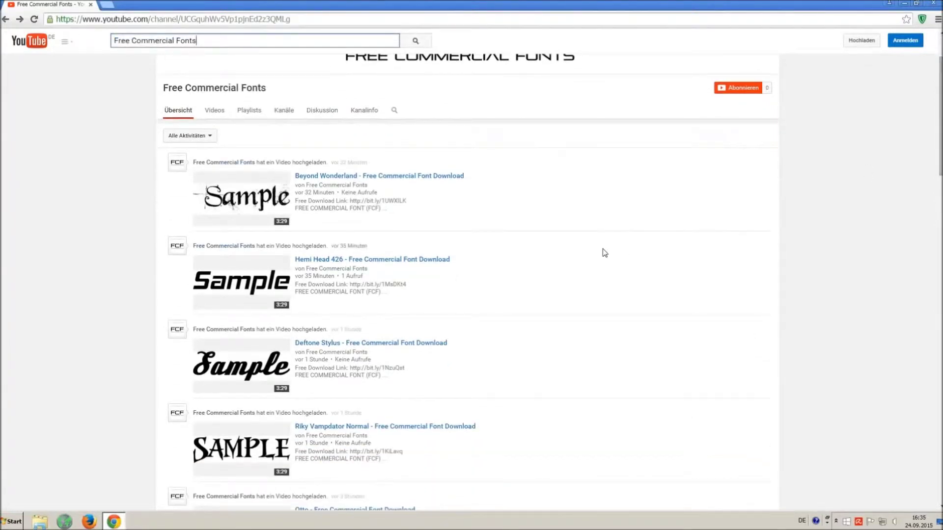
pyautogui.scroll(-1, 603, 248)
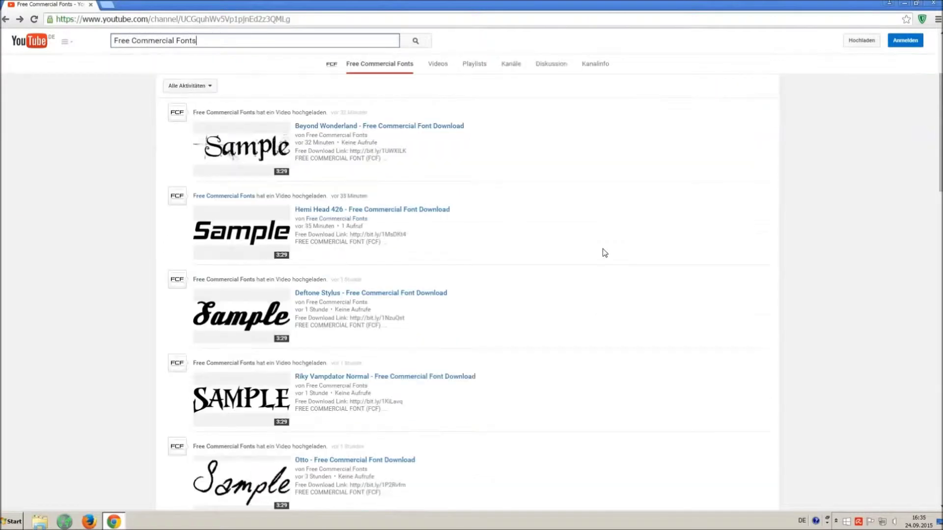
pyautogui.click(326, 378)
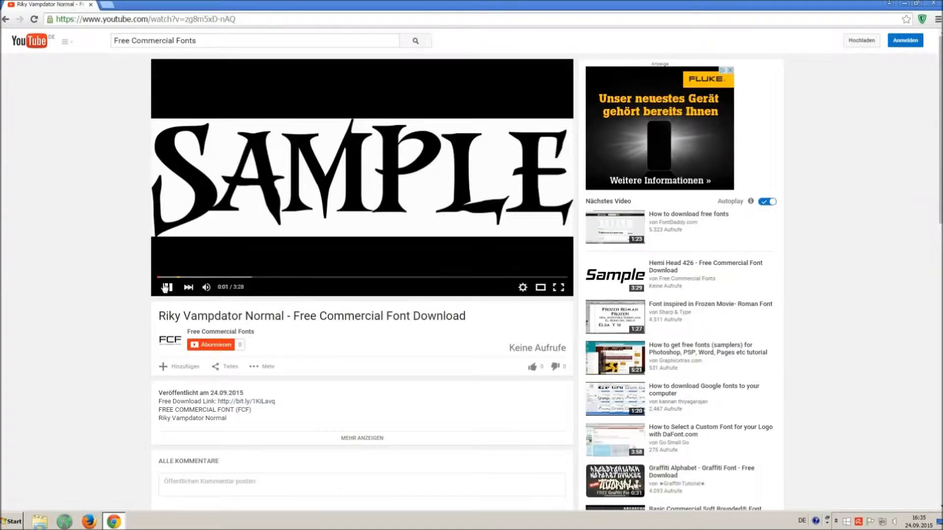
# - Pause the video, expand its description and highlight the license note with its download link
pyautogui.click(167, 287)
pyautogui.click(357, 438)
pyautogui.scroll(-2, 326, 421)
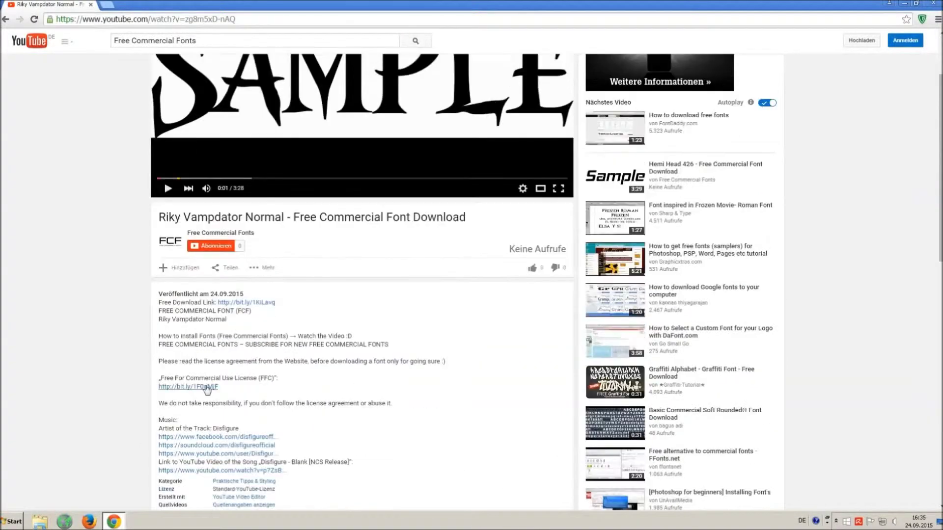
pyautogui.moveTo(158, 362); pyautogui.dragTo(229, 385)
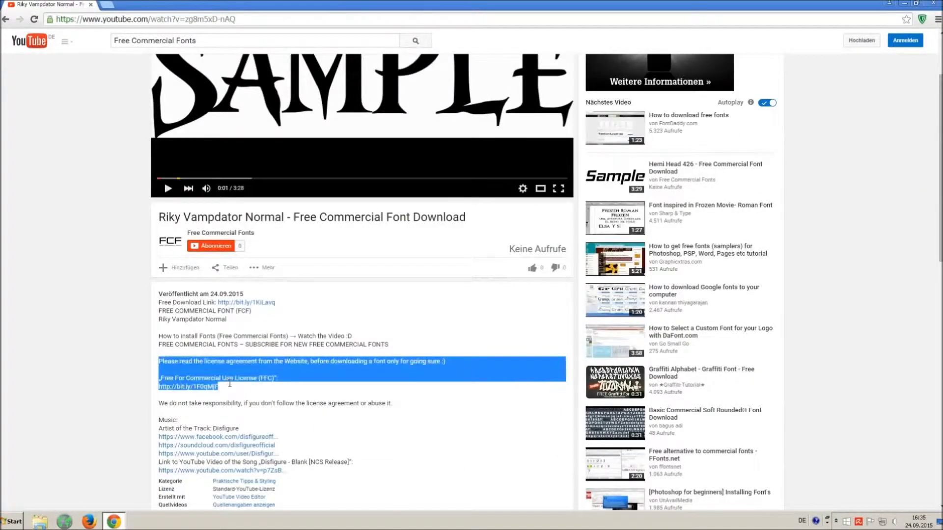
pyautogui.click(273, 398)
pyautogui.scroll(2, 272, 397)
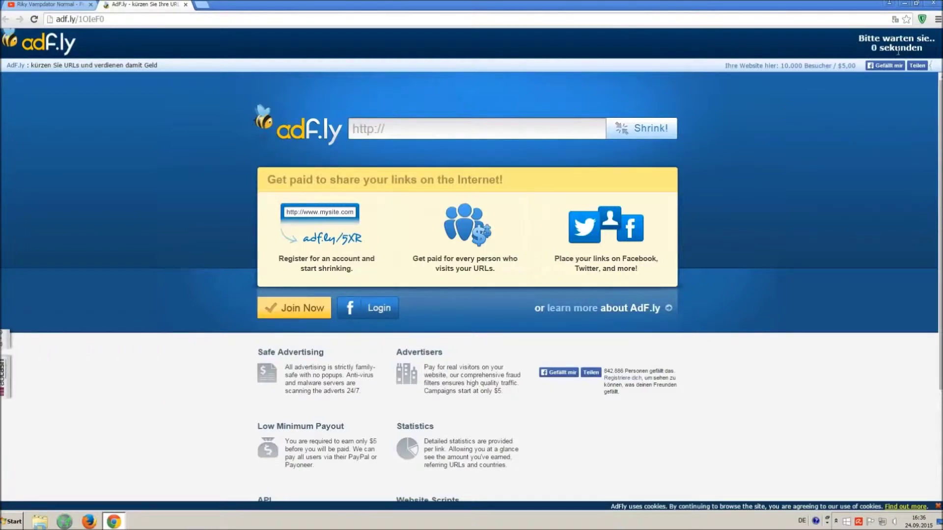
# - Skip both AdF.ly ad pages to land on the 1001fonts Riky Vampdator Normal page
pyautogui.click(885, 44)
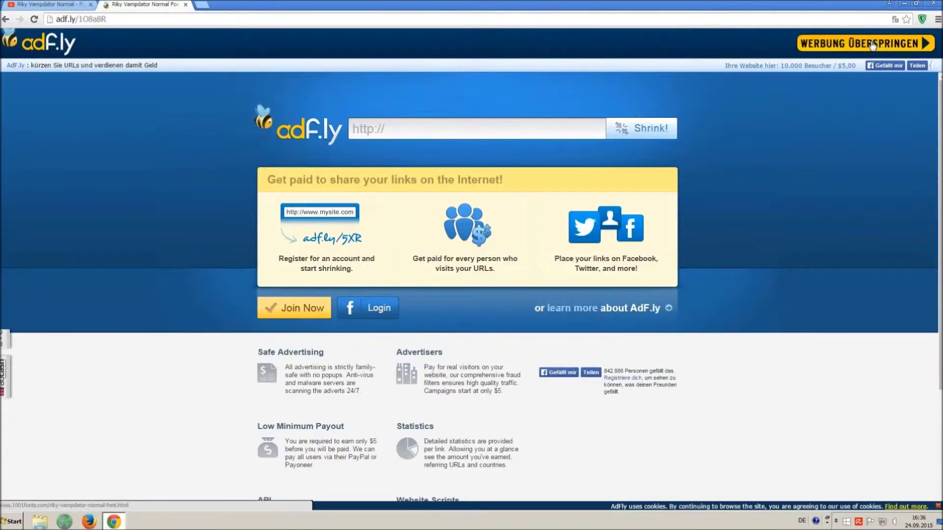
pyautogui.click(872, 45)
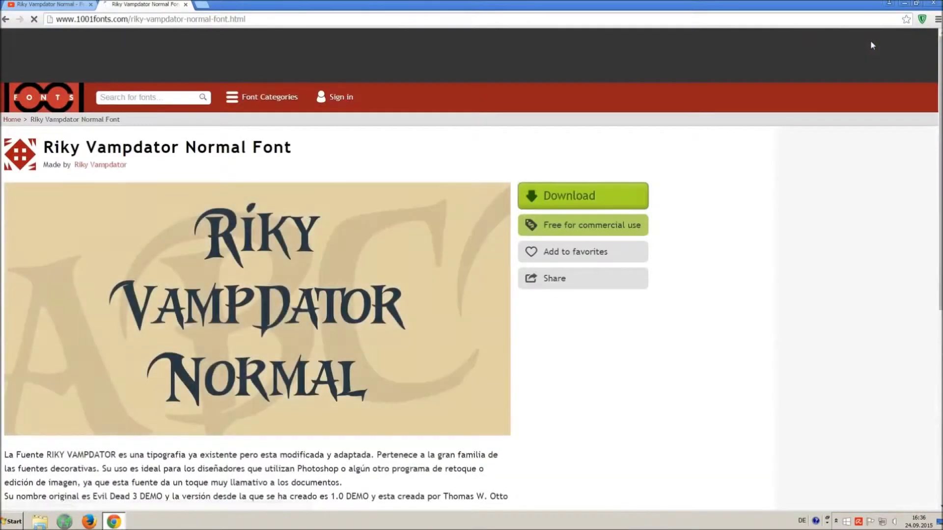
# - Scroll to the Styles section and download Riky Vampdator Normal as a TTF file
pyautogui.moveTo(42, 147); pyautogui.dragTo(342, 150)
pyautogui.click(354, 156)
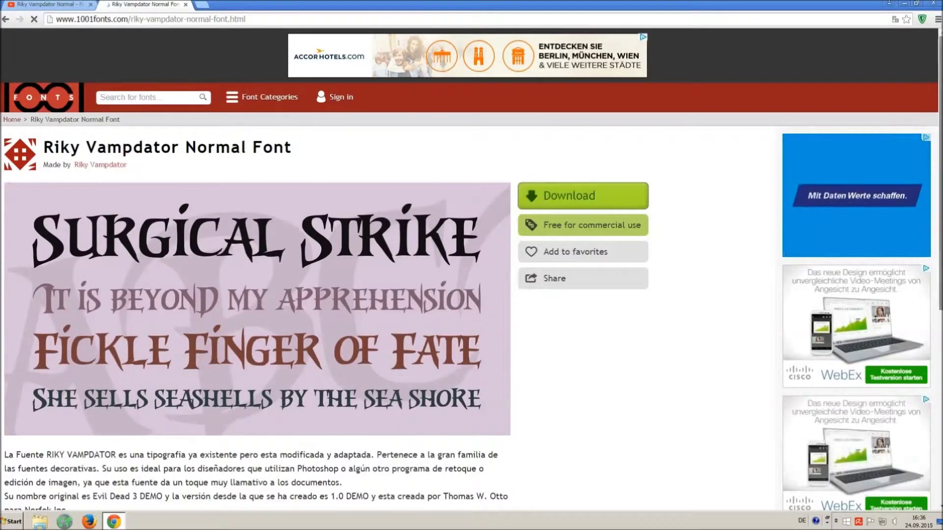
pyautogui.scroll(-3, 555, 205)
pyautogui.scroll(-5, 555, 206)
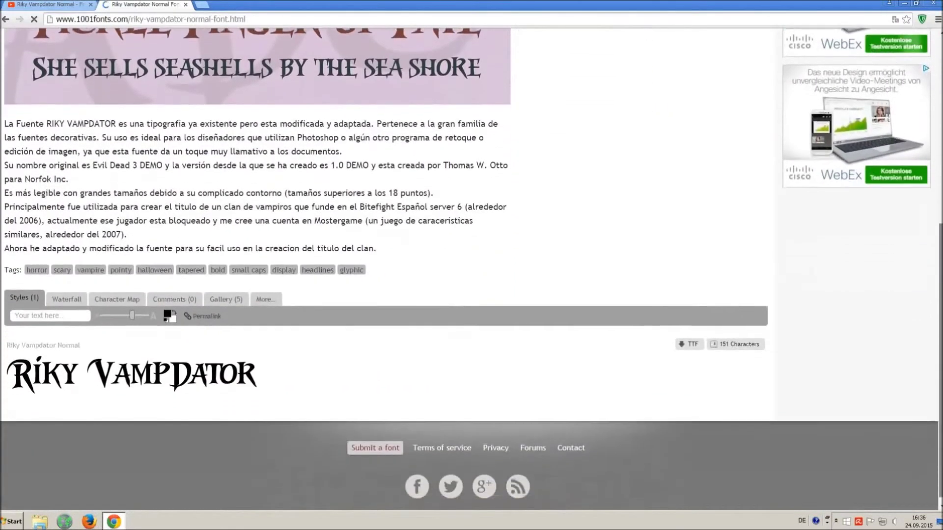
pyautogui.click(689, 342)
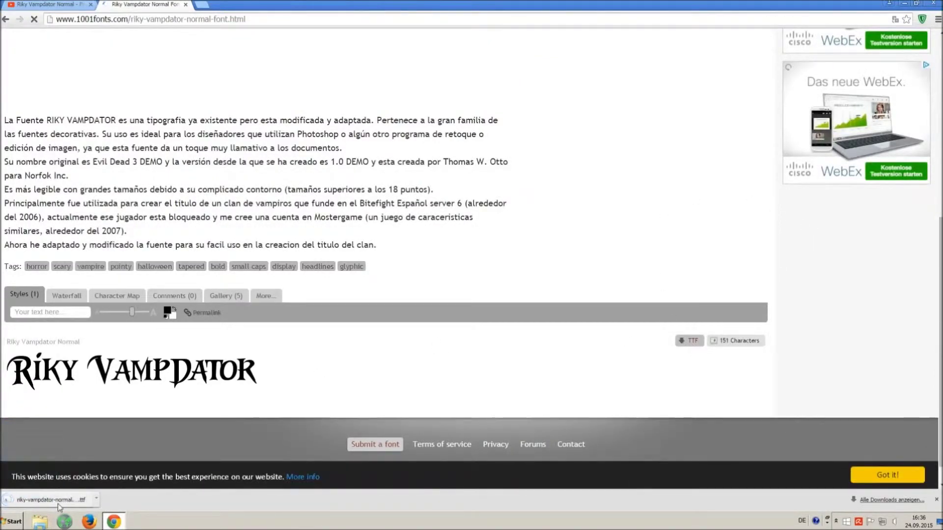
# - Search the Control Panel for 'font' and open the Schriftarten (Fonts) folder
pyautogui.click(9, 527)
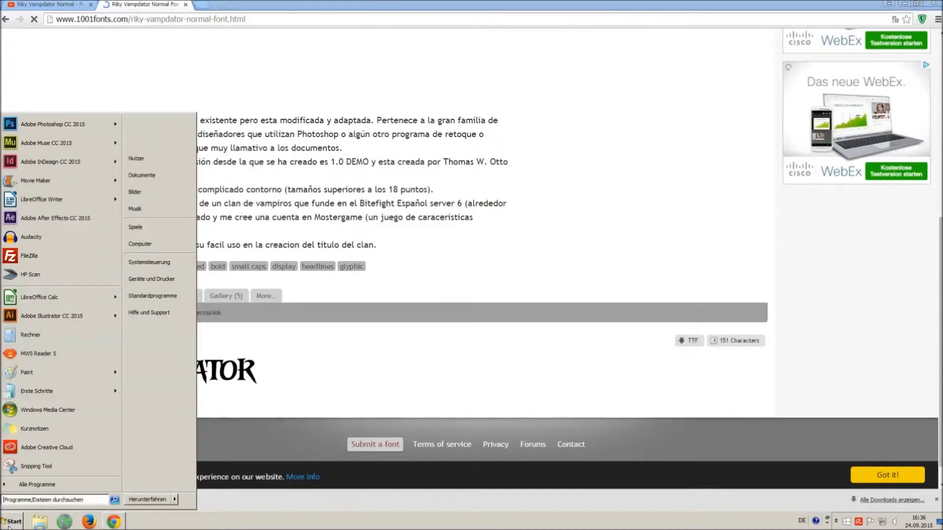
pyautogui.click(153, 265)
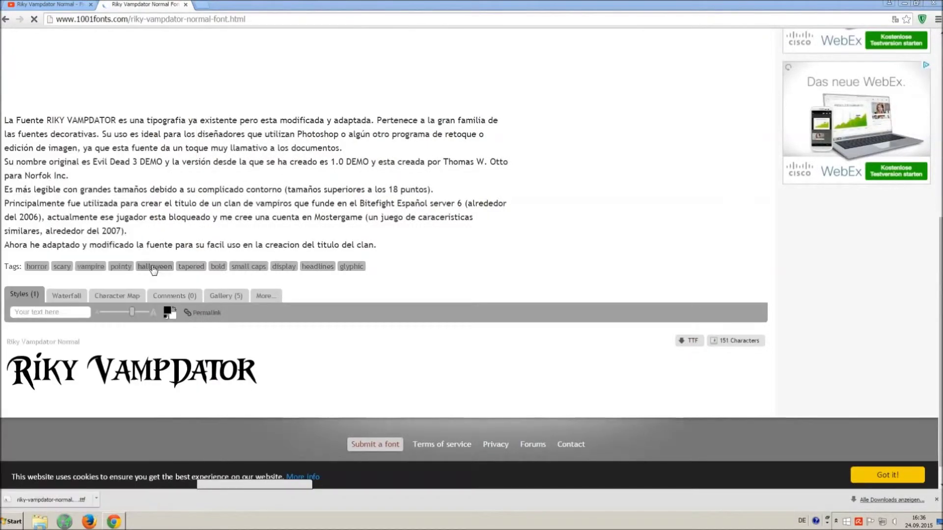
pyautogui.click(761, 133)
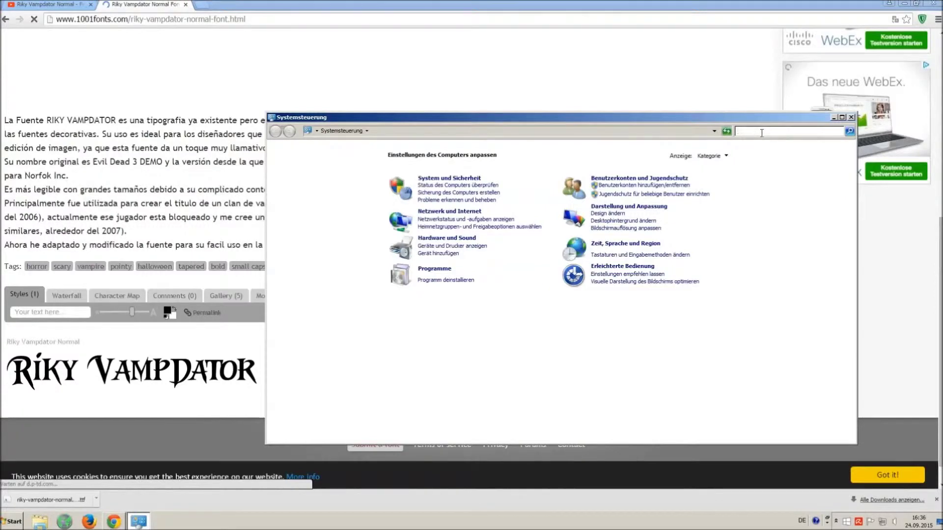
pyautogui.write('font')
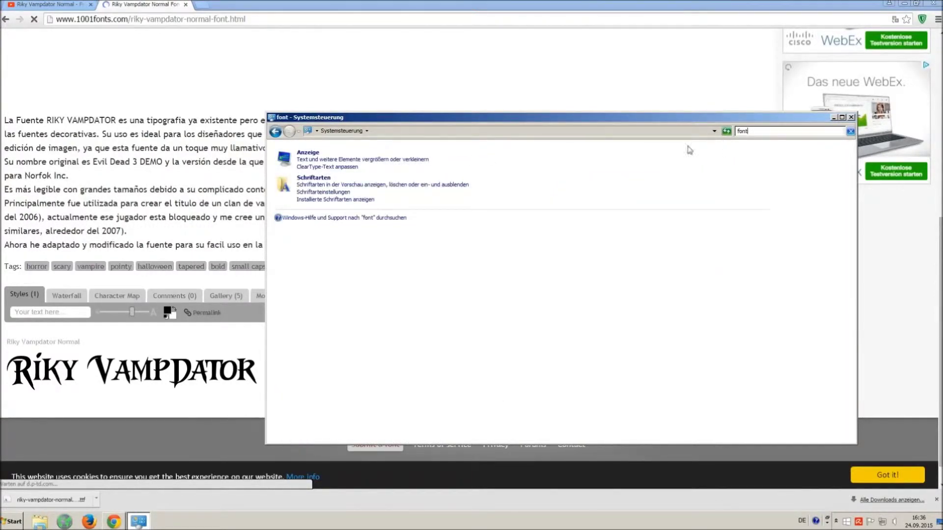
pyautogui.click(320, 181)
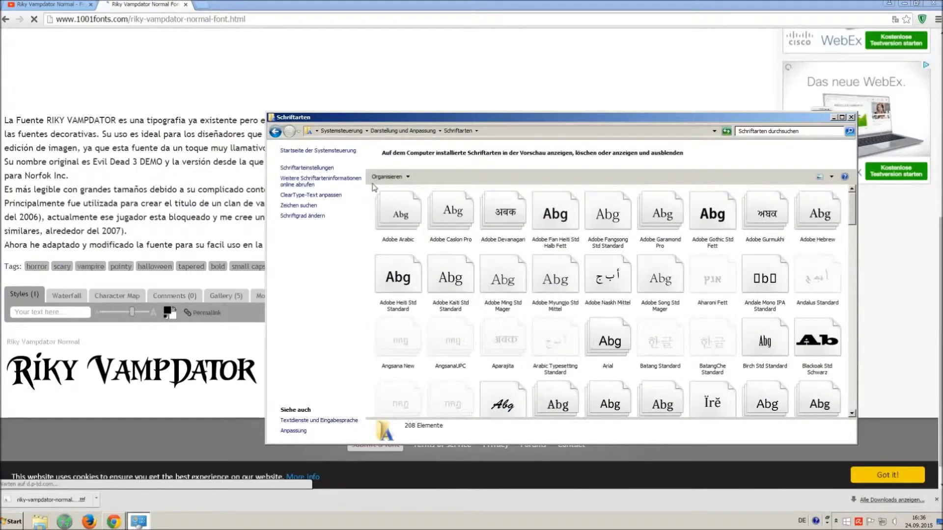
# - Install the font by dragging the downloaded TTF file from Downloads into the Fonts folder
pyautogui.moveTo(378, 188); pyautogui.dragTo(460, 150)
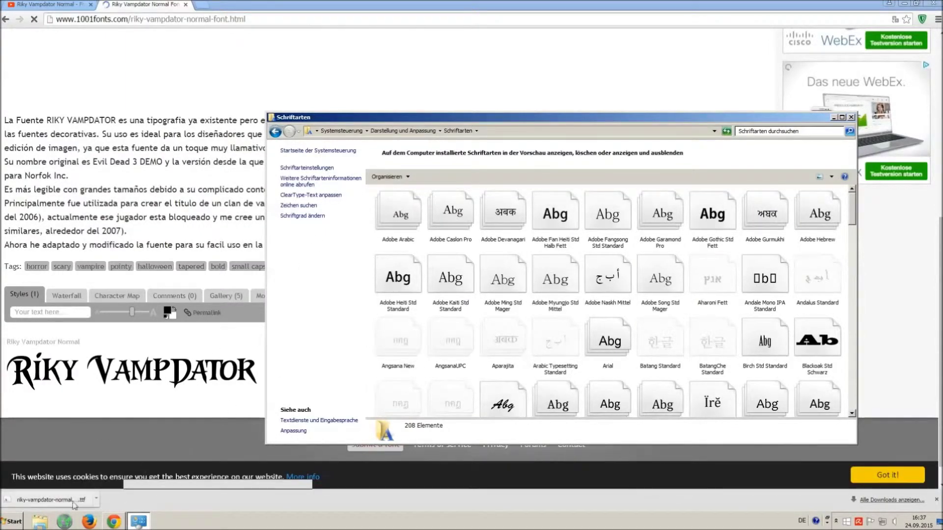
pyautogui.click(14, 522)
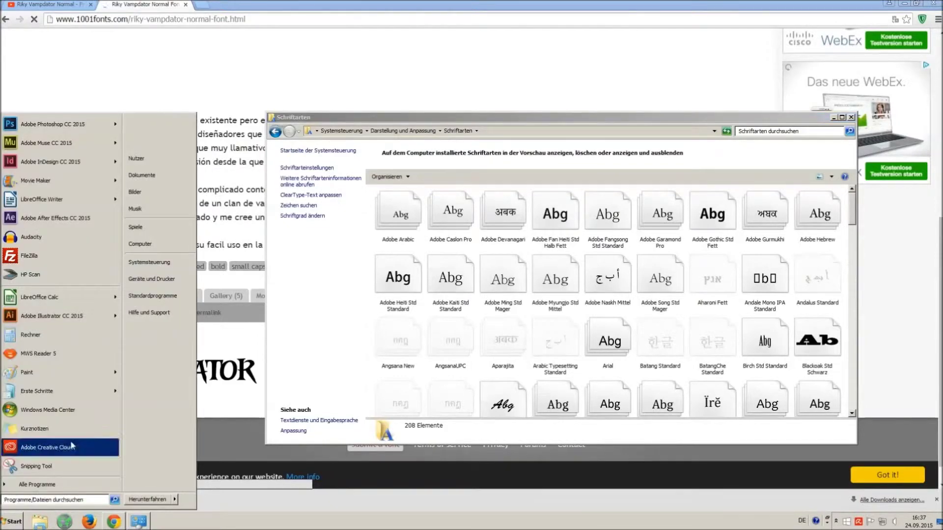
pyautogui.click(173, 244)
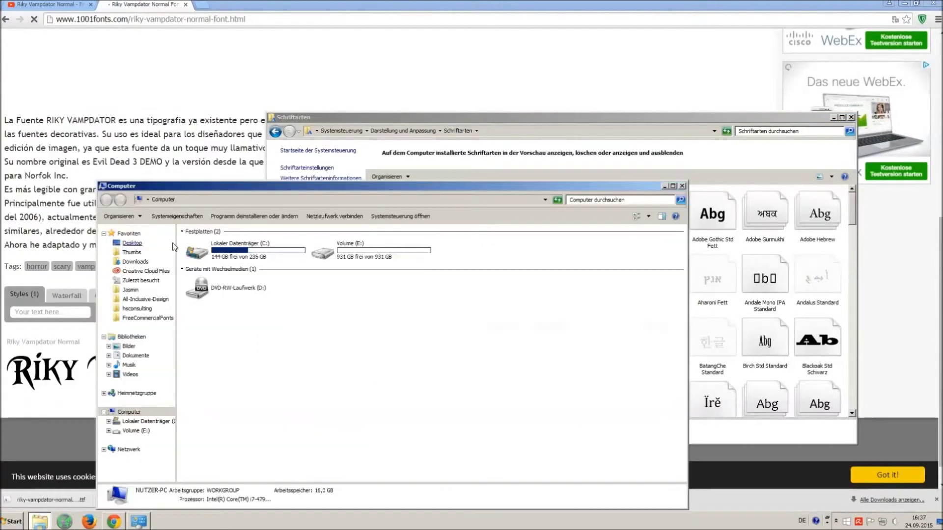
pyautogui.click(135, 262)
pyautogui.moveTo(253, 196); pyautogui.dragTo(237, 334)
pyautogui.moveTo(204, 392); pyautogui.dragTo(481, 258)
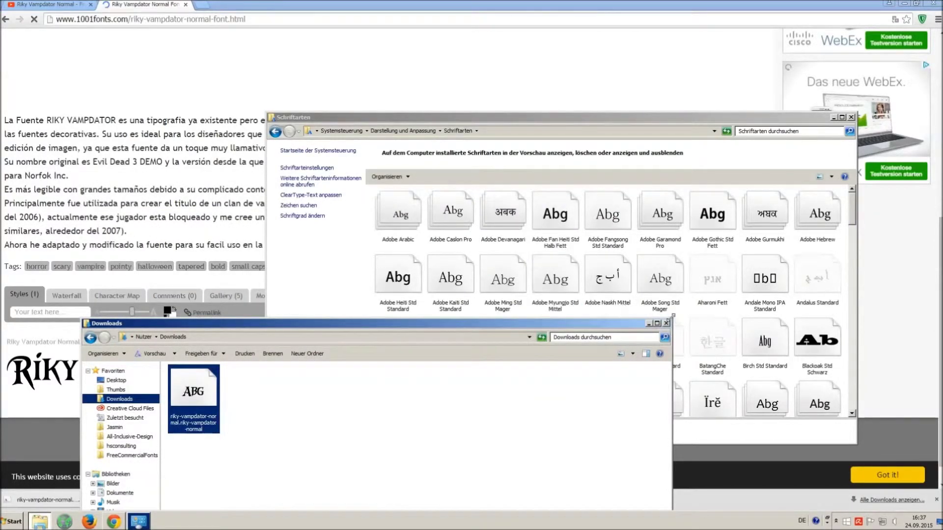
# - Close the Downloads, Fonts and 1001fonts windows, minimize Chrome and launch LibreOffice Writer
pyautogui.click(666, 323)
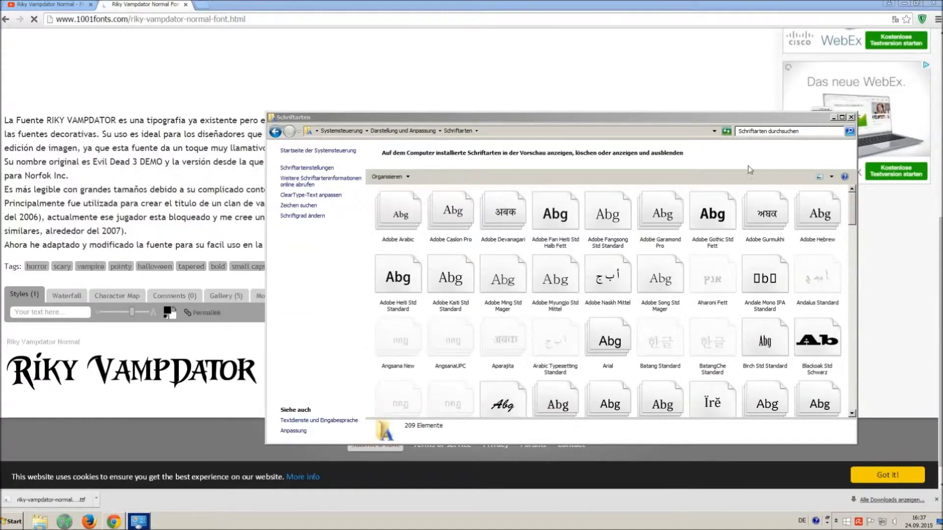
pyautogui.click(851, 117)
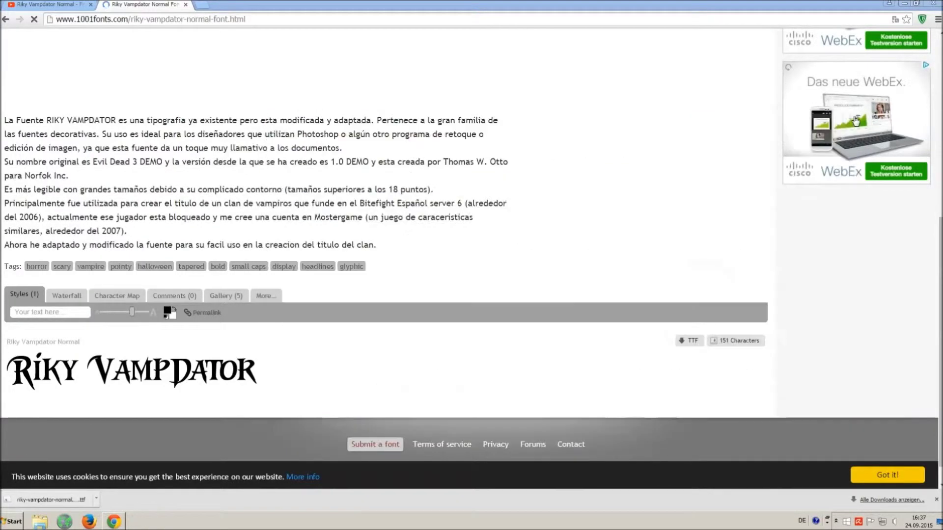
pyautogui.click(185, 5)
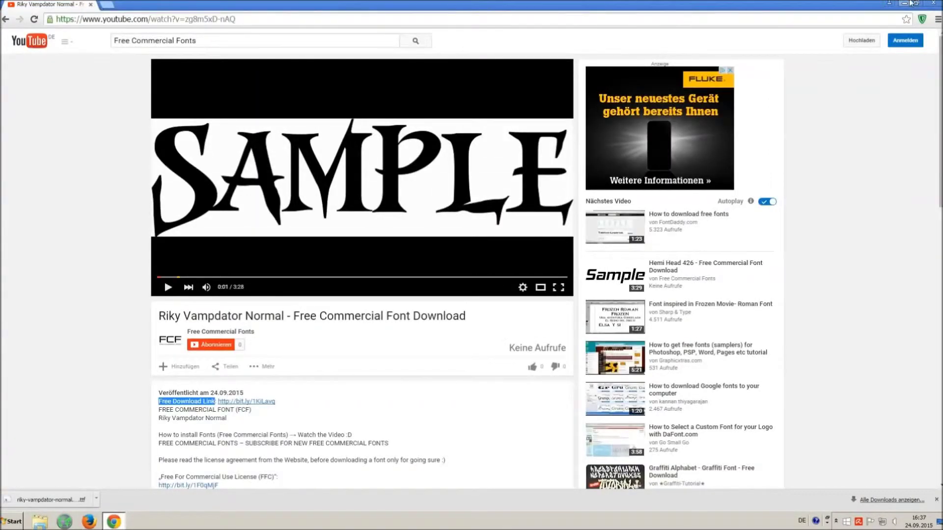
pyautogui.click(908, 4)
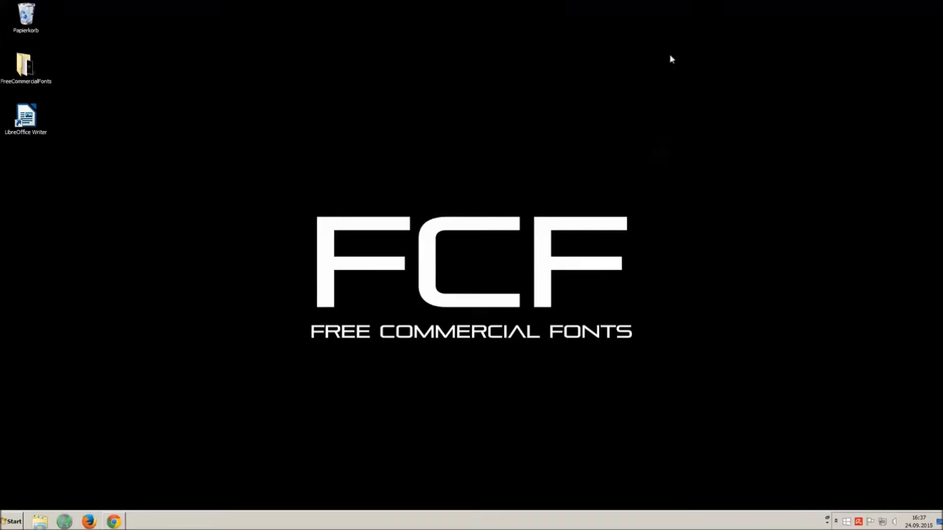
pyautogui.doubleClick(27, 116)
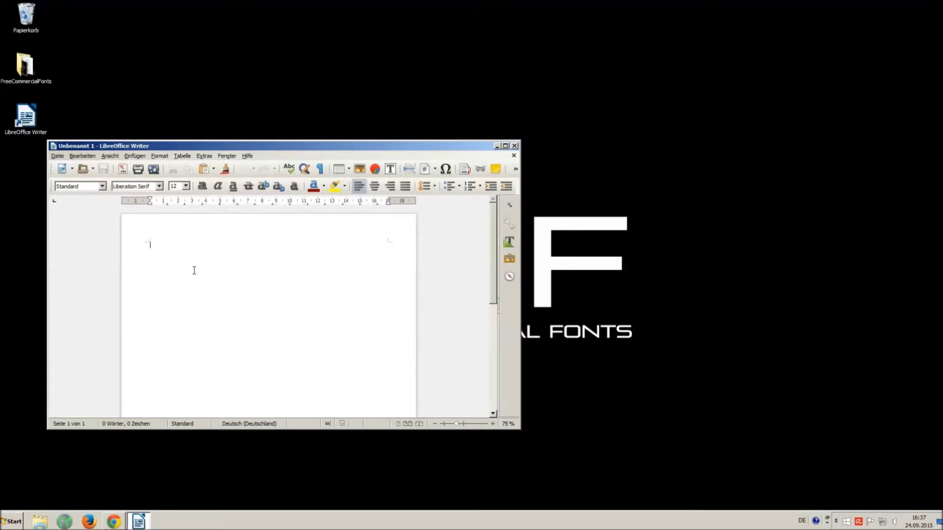
# - Type 'o MG THIS VOICE IS SO ANNOYING !!!:)' in the new document and select it all
pyautogui.write('o MG THIS VOICE IS SO ANNOYING')
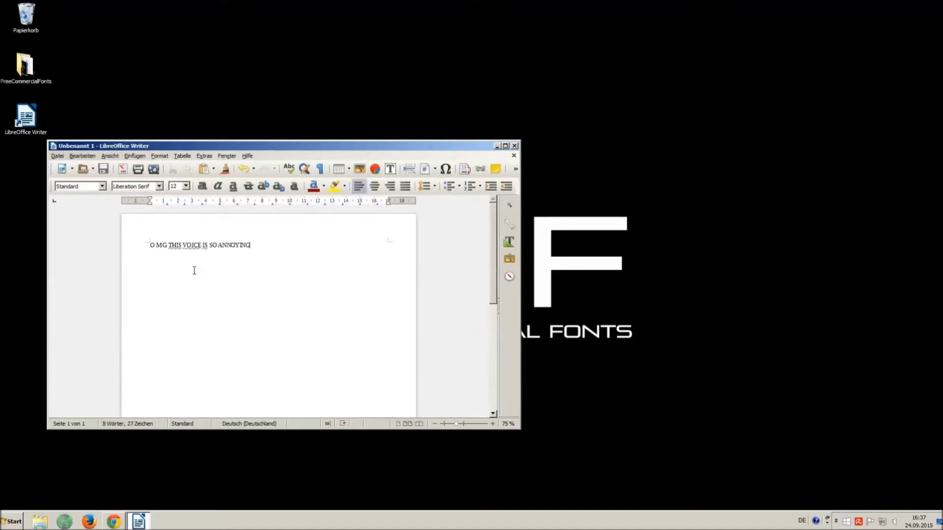
pyautogui.write(' !!!:)')
pyautogui.hotkey('ctrl', 'a')
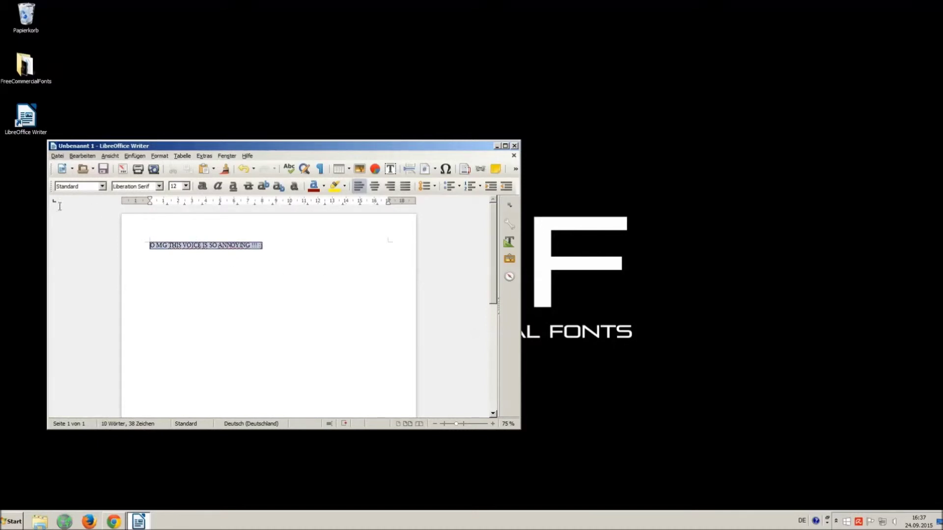
# - Apply the Riky Vampdator Normal font at size 16 to the selected line
pyautogui.doubleClick(133, 187)
pyautogui.hotkey('ctrl', 'a')
pyautogui.write('Va')
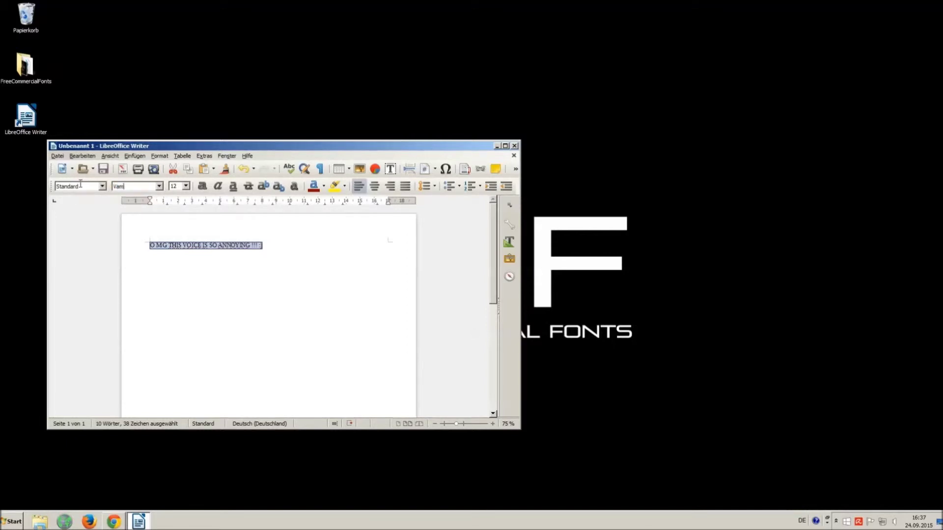
pyautogui.write('mpi')
pyautogui.click(159, 188)
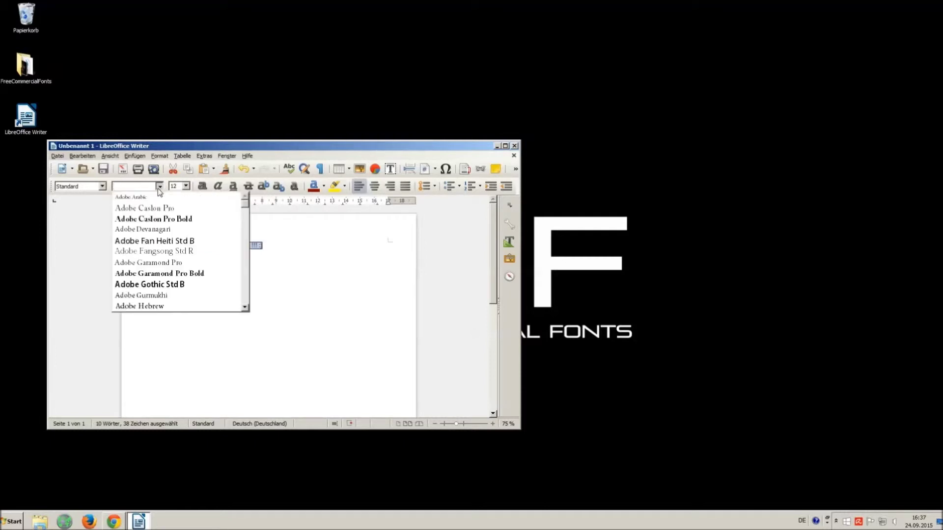
pyautogui.moveTo(245, 207); pyautogui.dragTo(253, 287)
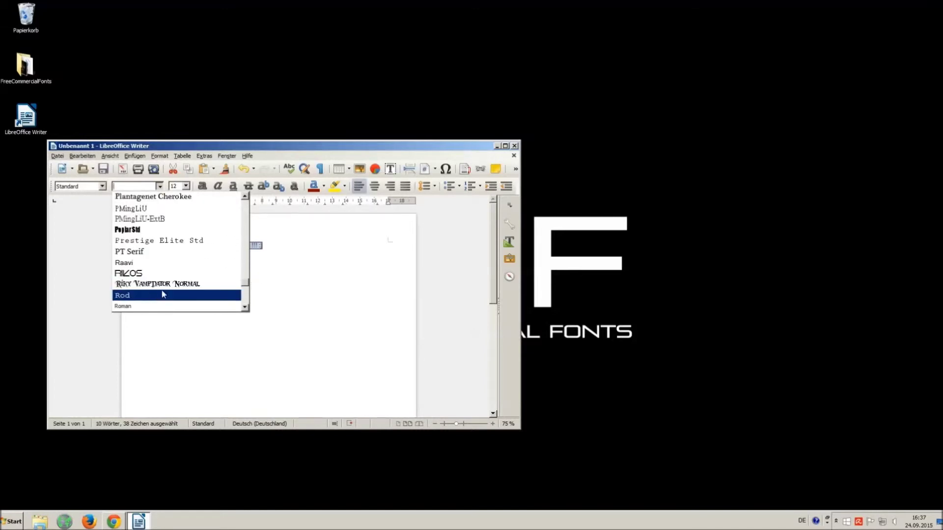
pyautogui.click(142, 288)
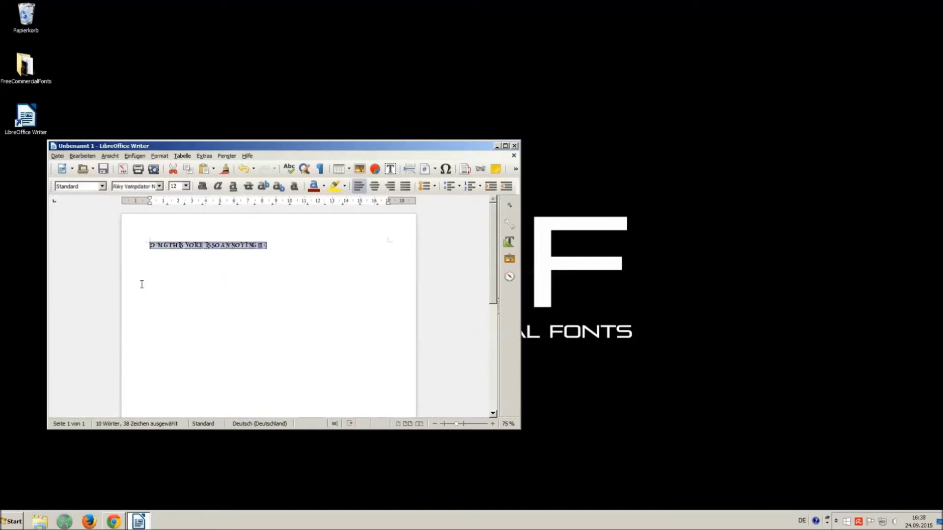
pyautogui.click(187, 186)
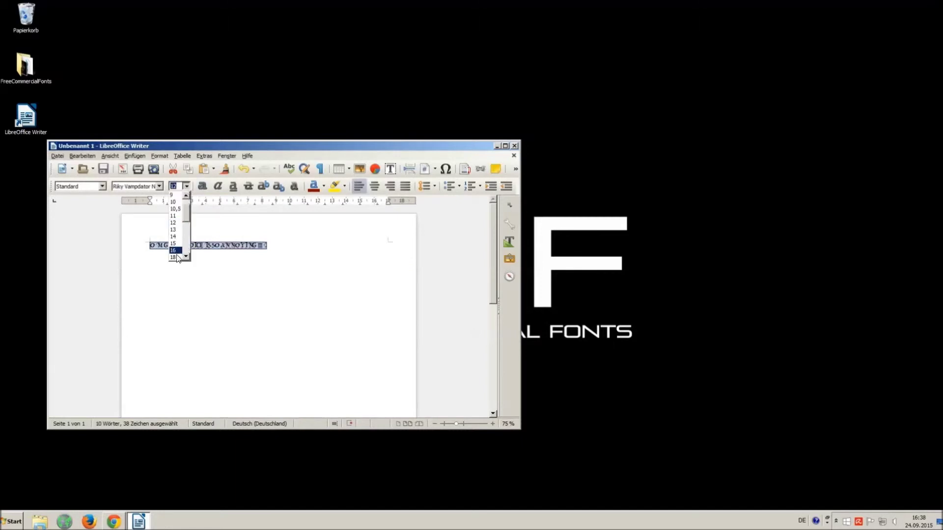
pyautogui.click(178, 255)
# - Add extra spaces between the words of the line, then select the whole line again
pyautogui.click(336, 271)
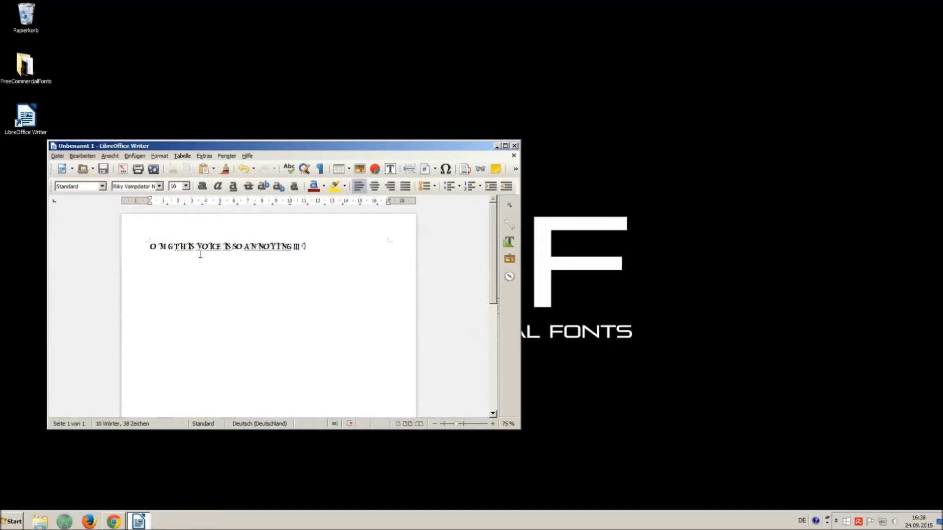
pyautogui.click(175, 247)
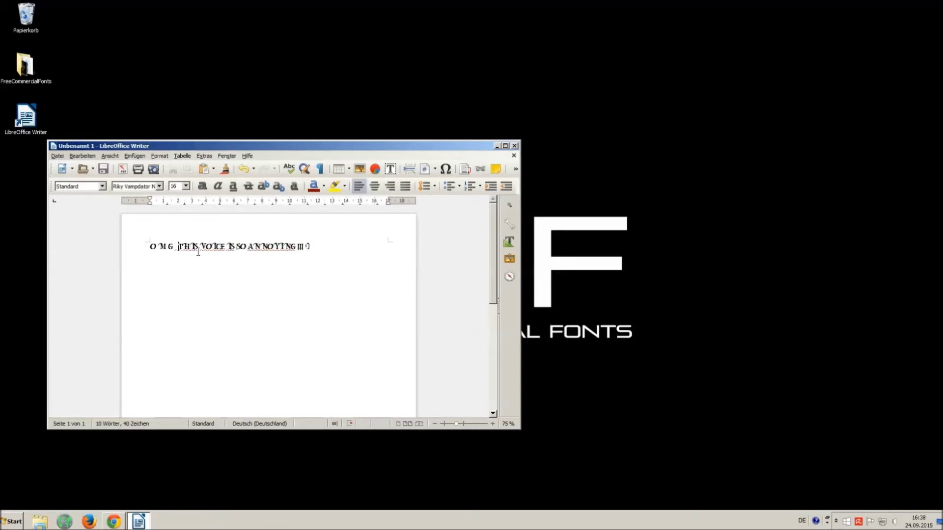
pyautogui.click(200, 247)
pyautogui.click(235, 246)
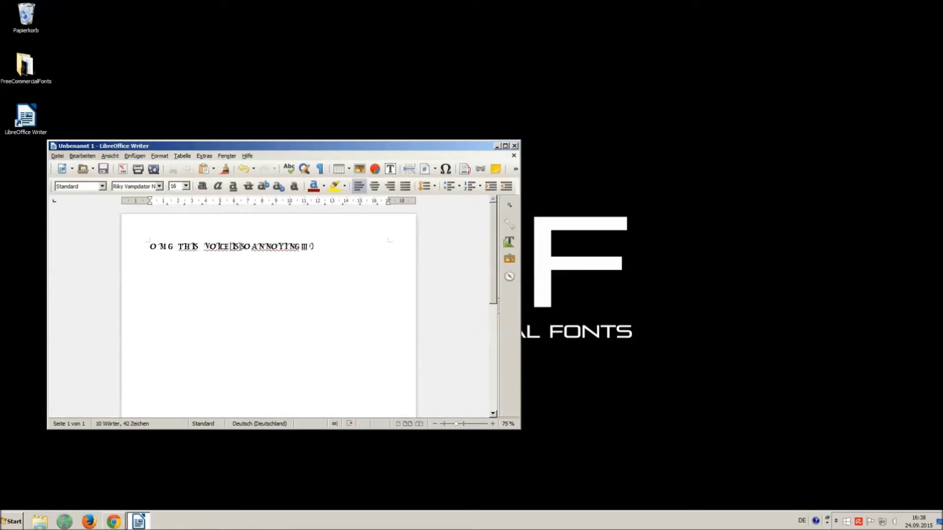
pyautogui.click(243, 246)
pyautogui.click(257, 245)
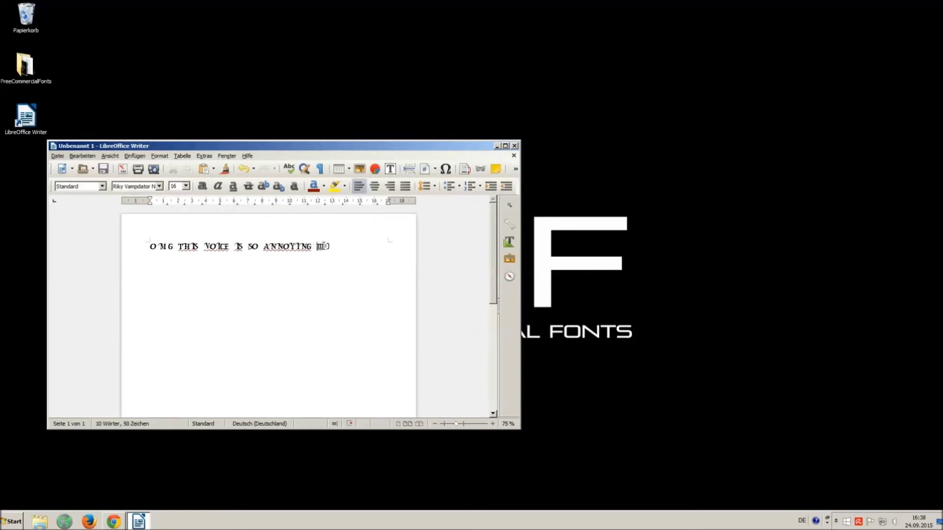
pyautogui.click(323, 246)
pyautogui.hotkey('ctrl', 'a')
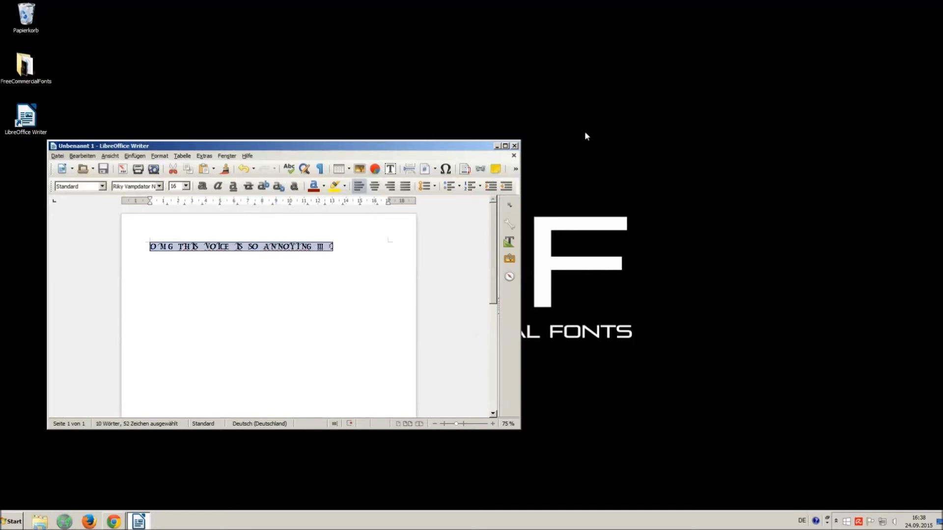
# - Close the Writer document without saving (Nicht speichern) and return to the YouTube video in Chrome
pyautogui.click(514, 146)
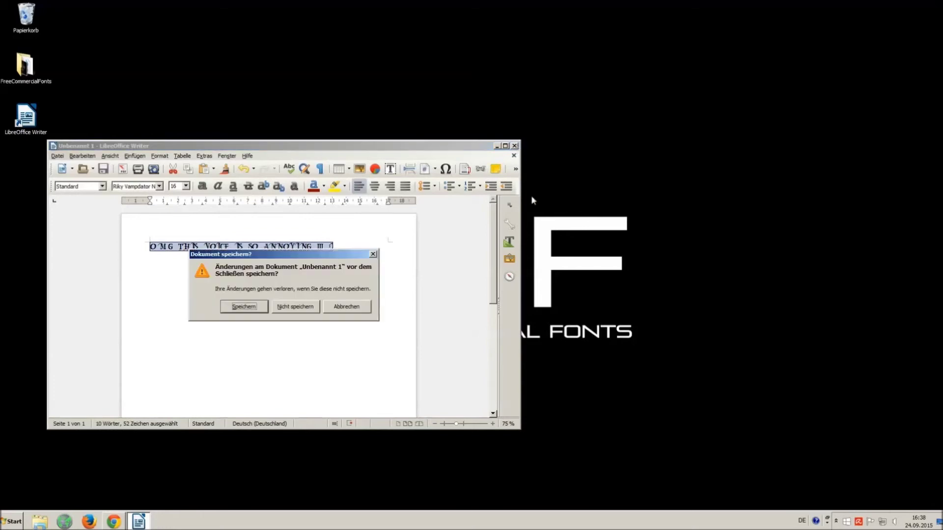
pyautogui.click(284, 307)
pyautogui.click(114, 522)
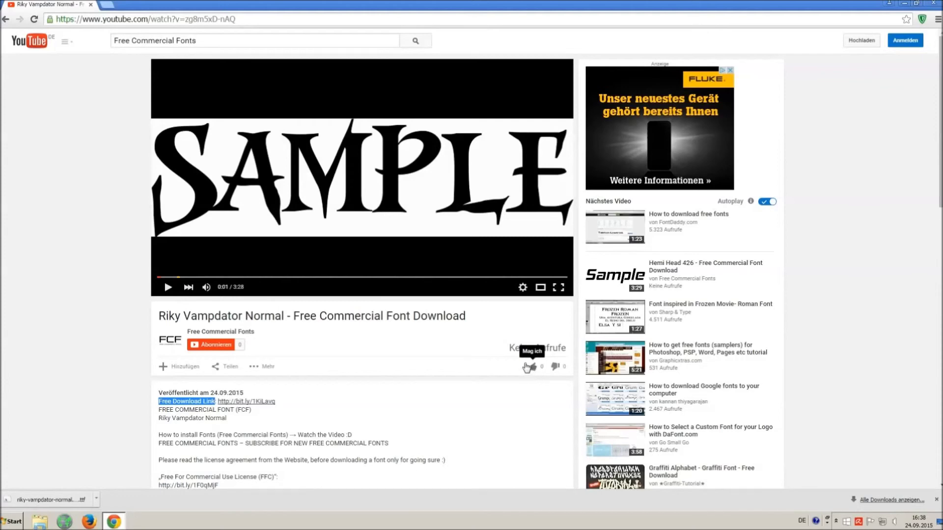
# - Dismiss the Chrome downloads bar and highlight the Music credits in the video description
pyautogui.click(534, 369)
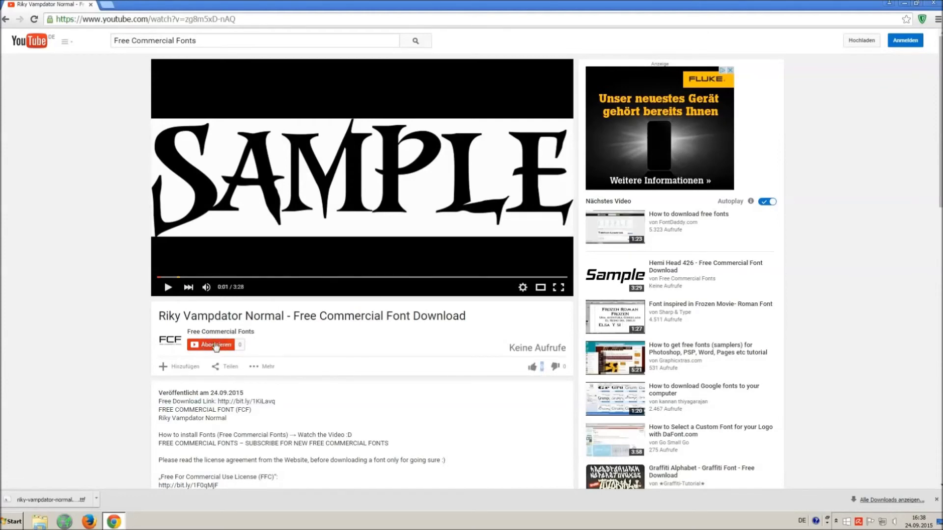
pyautogui.click(936, 499)
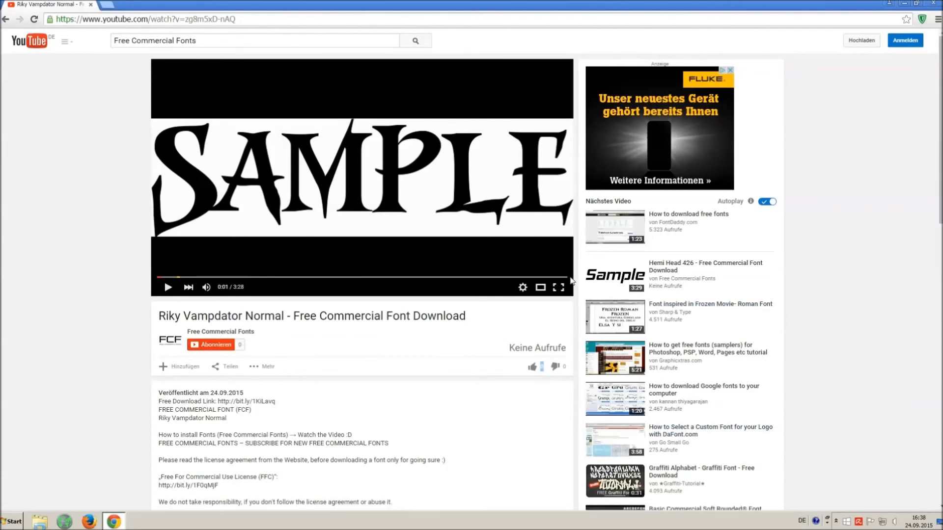
pyautogui.scroll(-3, 290, 328)
pyautogui.scroll(-1, 290, 328)
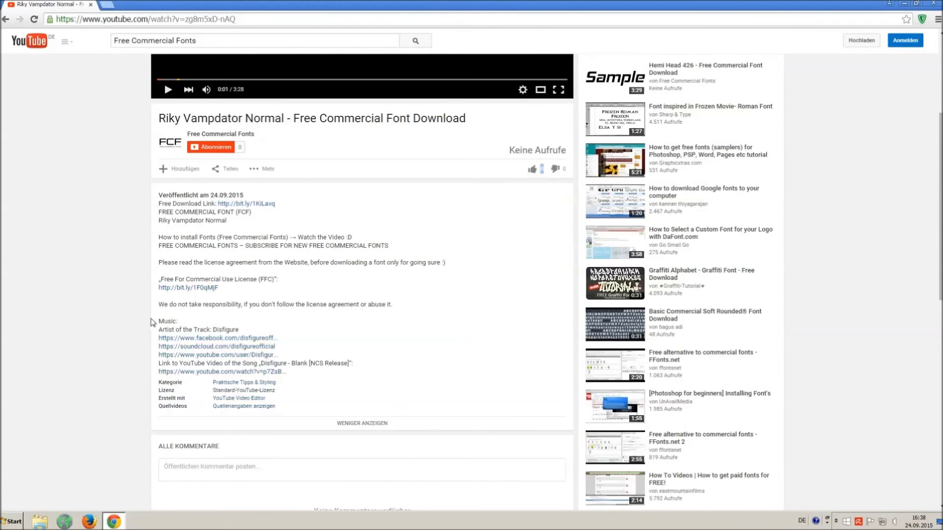
pyautogui.moveTo(161, 315); pyautogui.dragTo(348, 374)
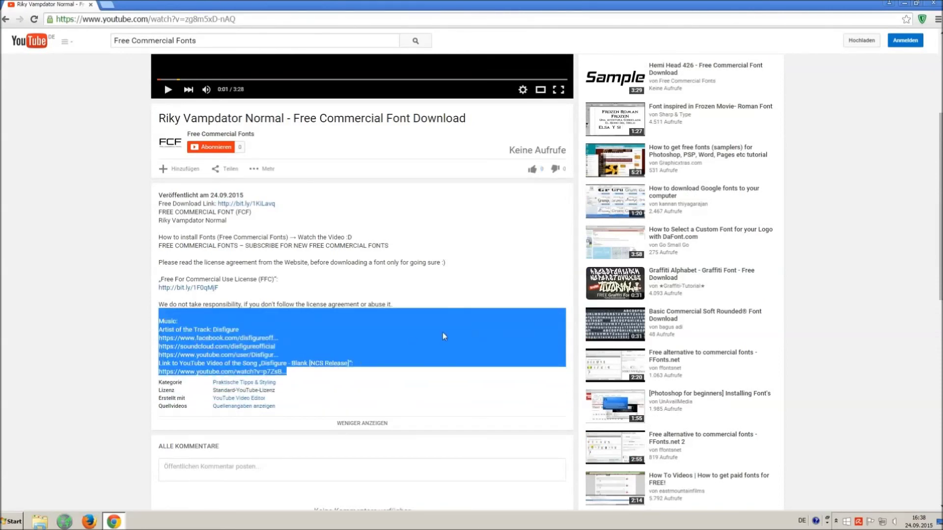